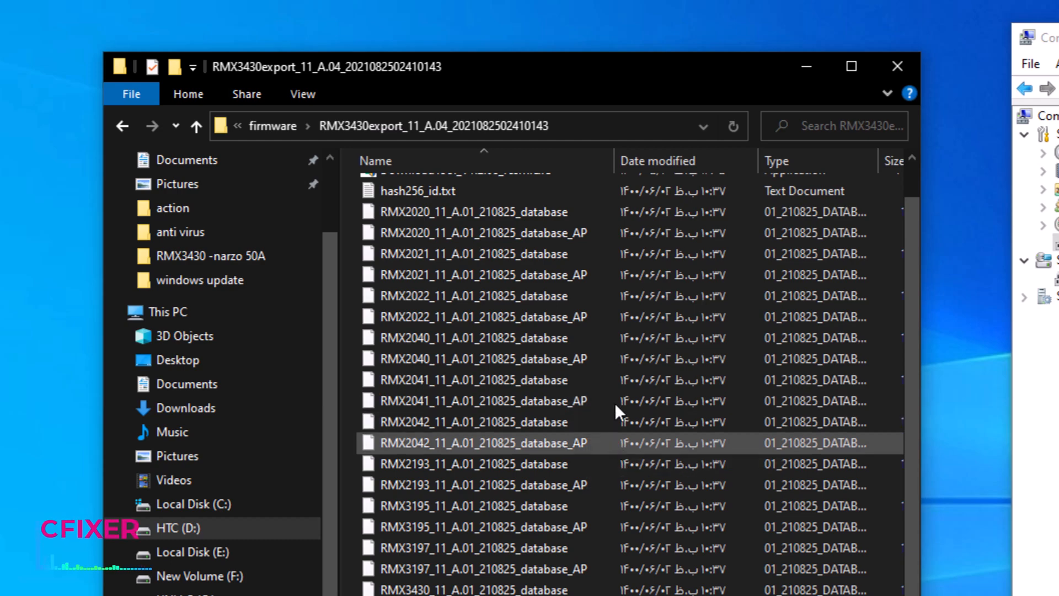
# Widen the Name column, sort the firmware folder by size, and select the RMX3430export_11_A.04_2021082502410143.ofp file.
pyautogui.moveTo(619, 162); pyautogui.dragTo(800, 162)
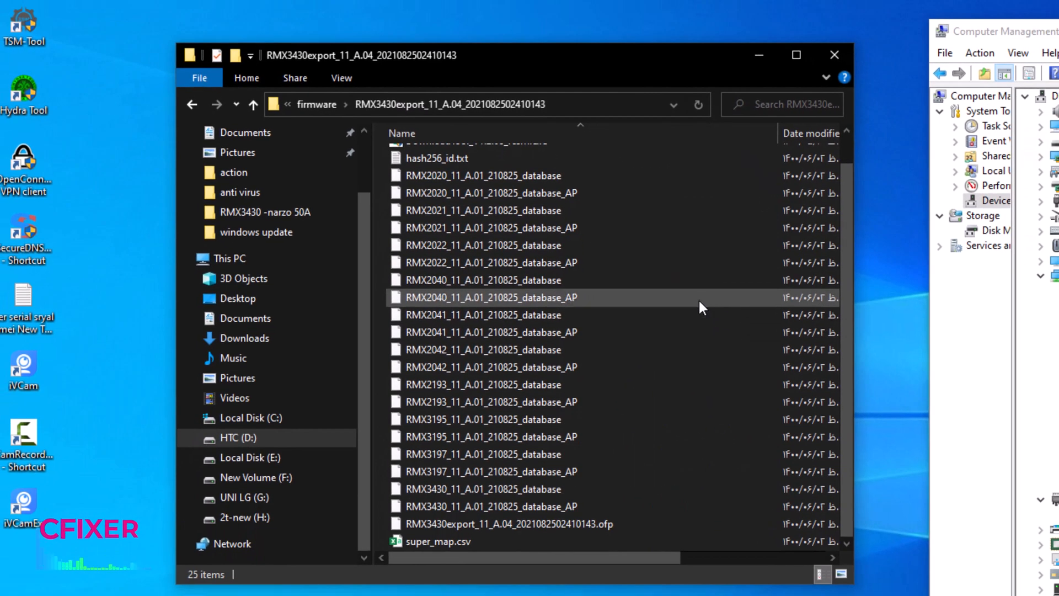
pyautogui.rightClick(699, 303)
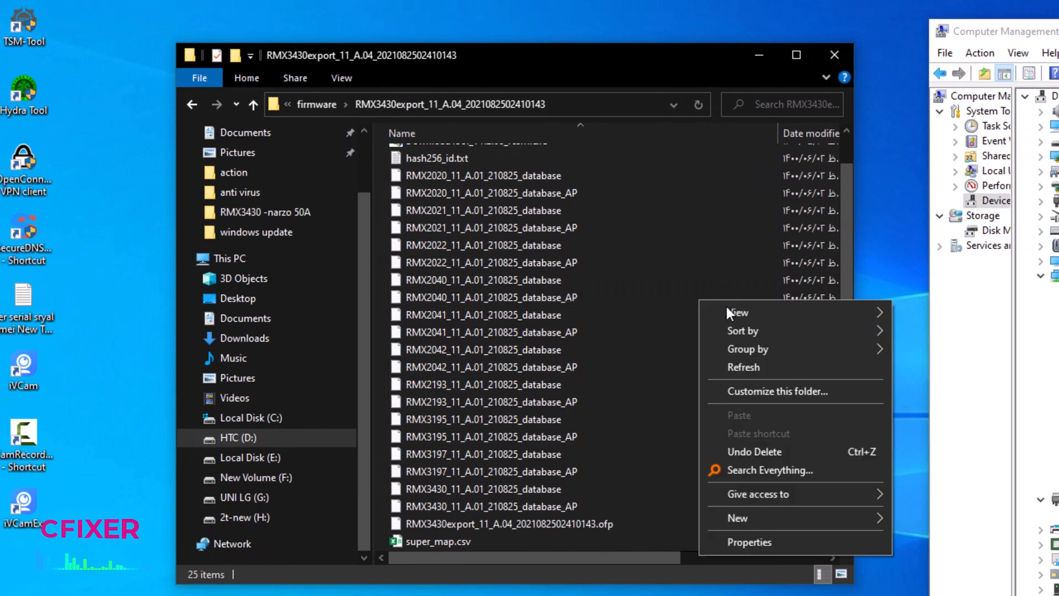
pyautogui.moveTo(772, 330)
pyautogui.click(927, 387)
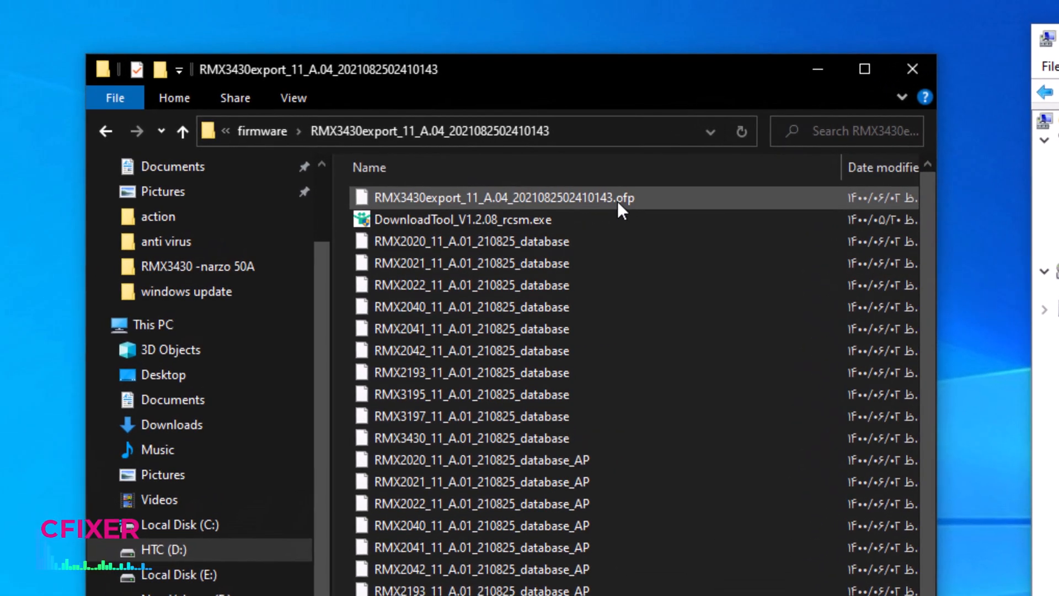
pyautogui.click(618, 190)
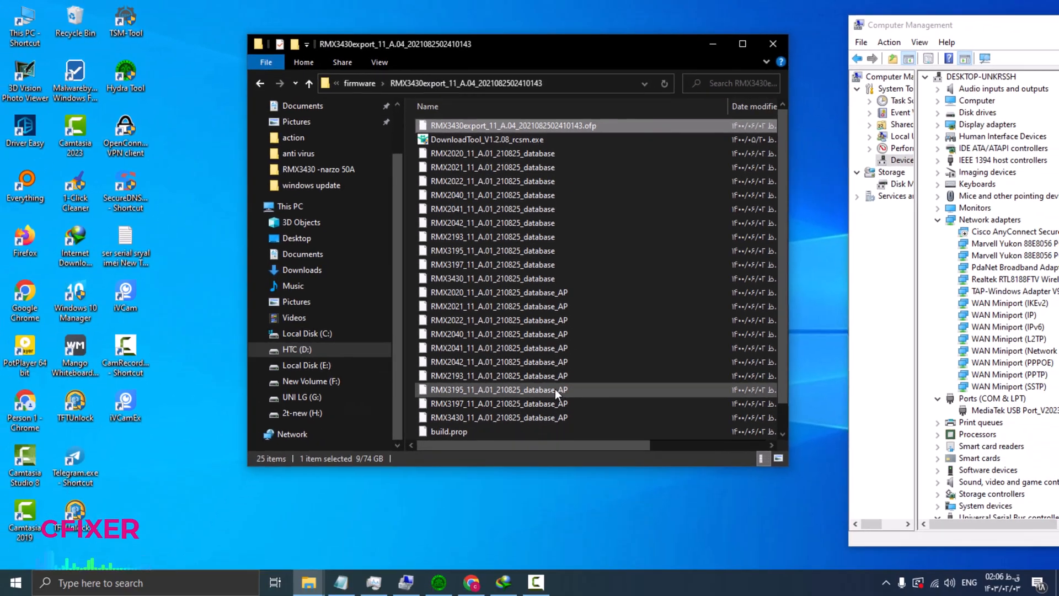
# Switch to Hydra Tool and leave the MTK module for the Home screen.
pyautogui.click(438, 583)
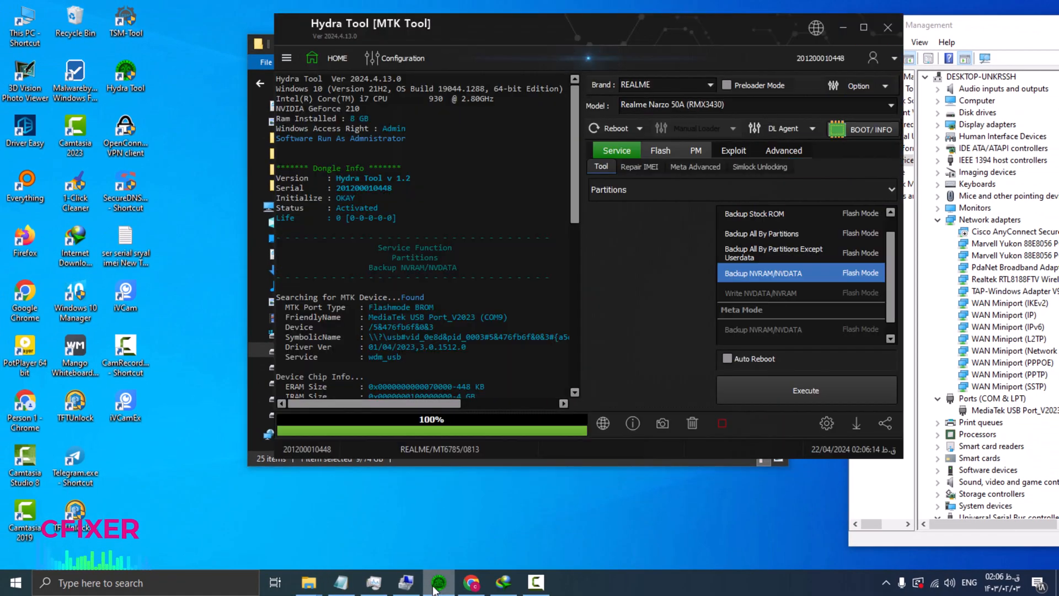
pyautogui.click(326, 60)
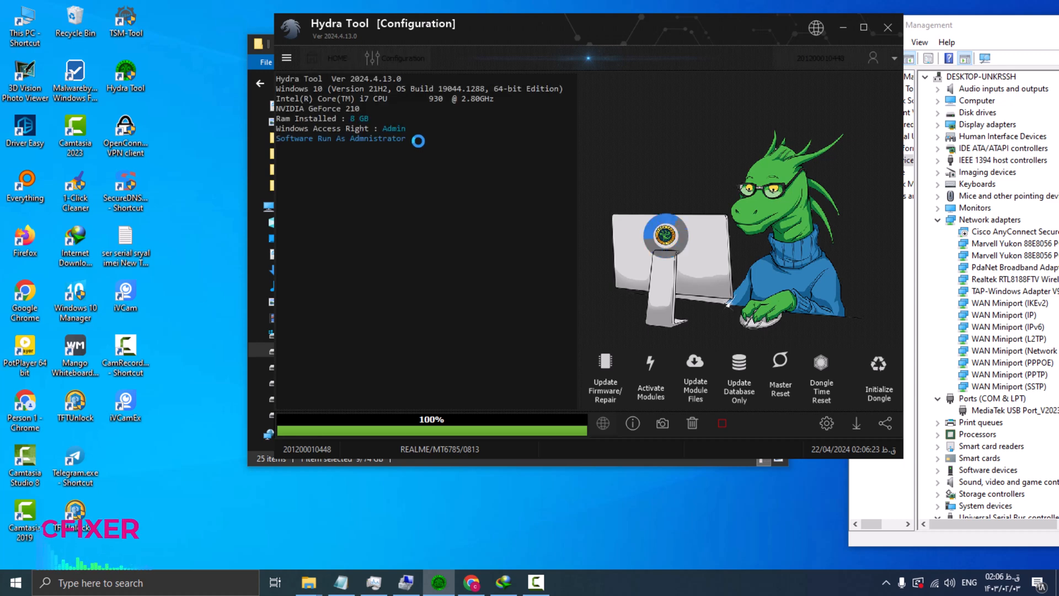
# Open the background application from the hidden notification icons and submit the password in its prompt.
pyautogui.click(887, 582)
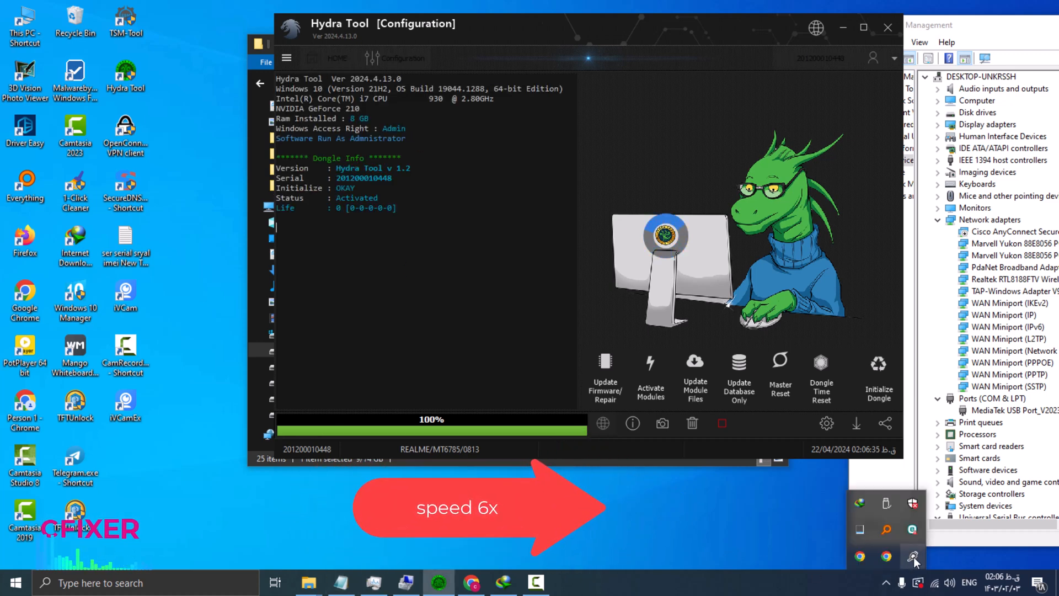
pyautogui.click(888, 555)
pyautogui.click(389, 475)
pyautogui.write('•••')
pyautogui.press('Return')
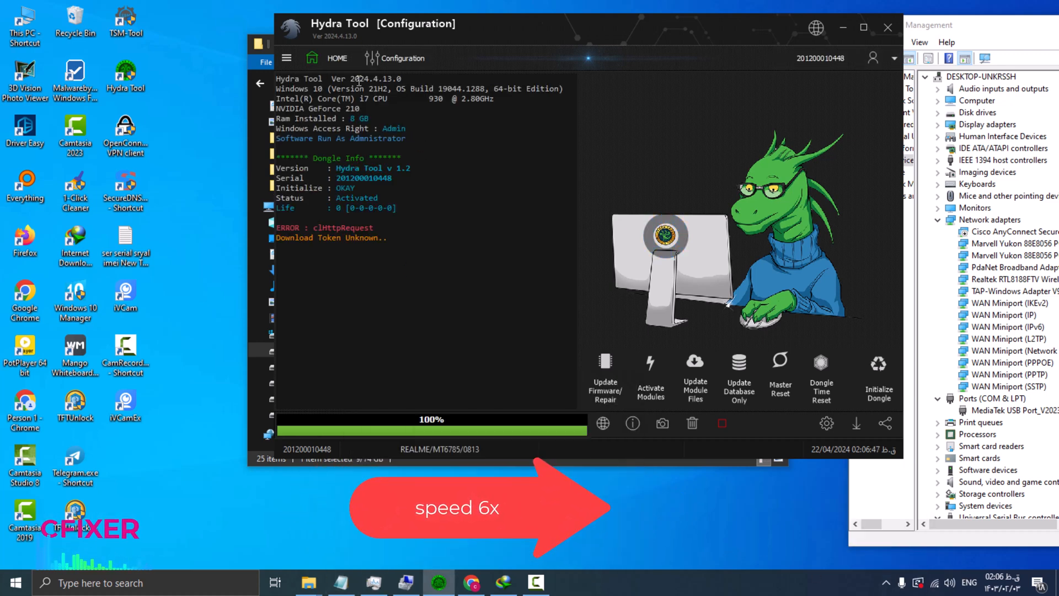
# Exit and relaunch Hydra Tool, and accept the offered software update.
pyautogui.click(329, 59)
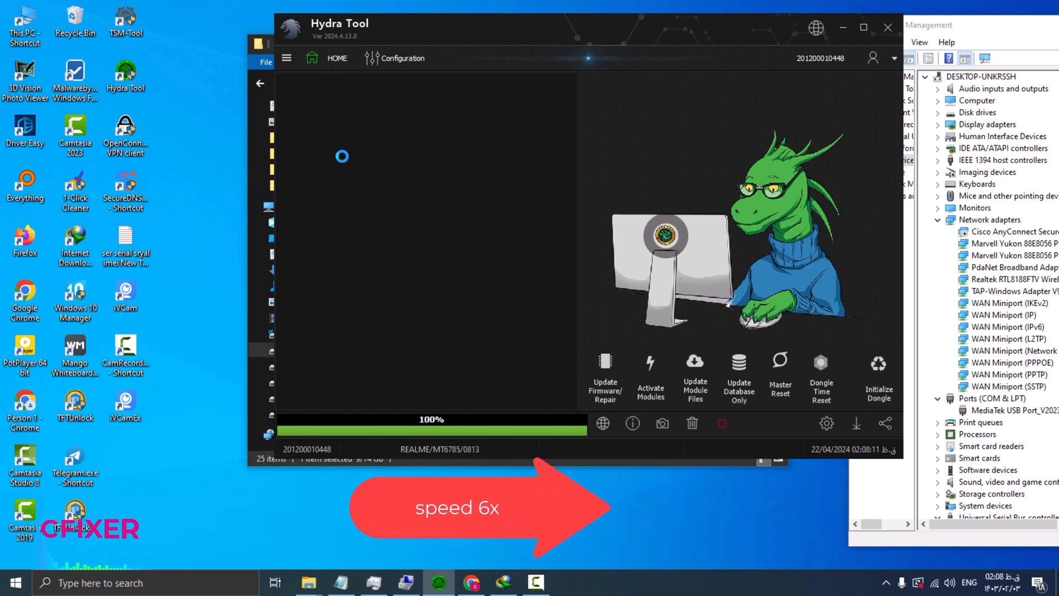
pyautogui.click(286, 57)
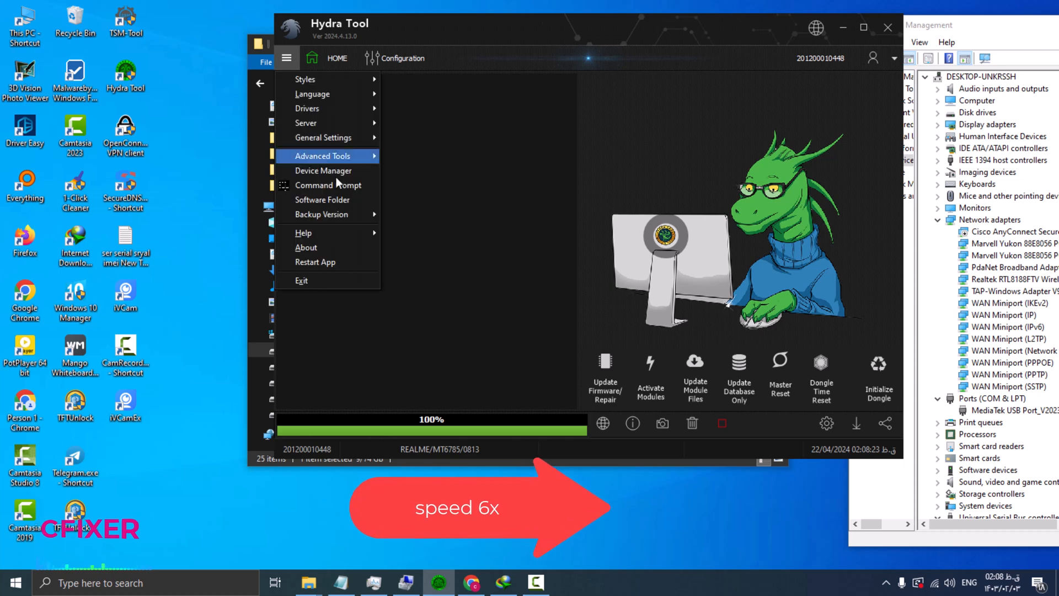
pyautogui.click(298, 280)
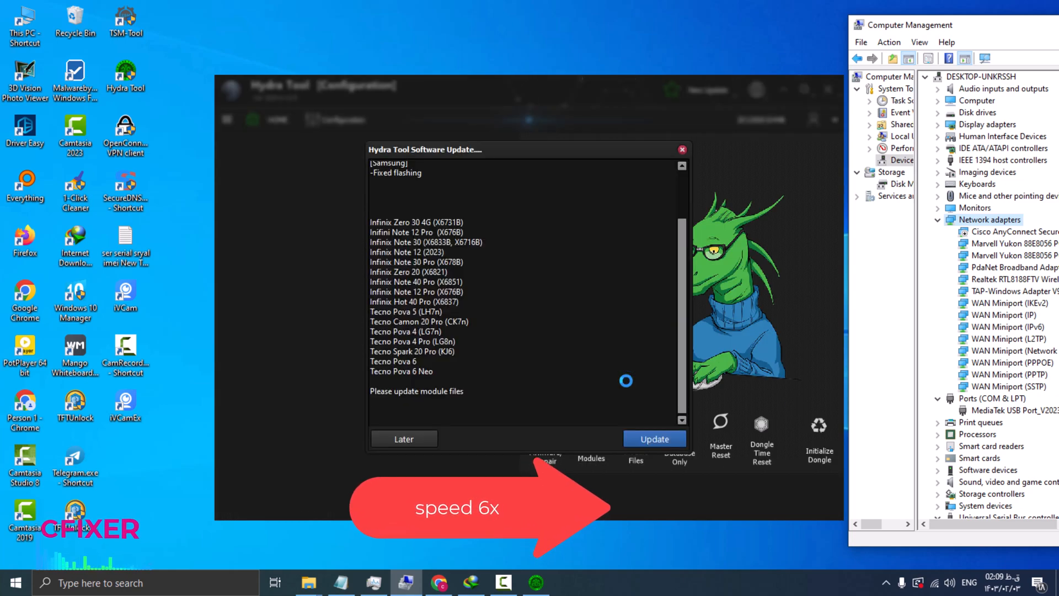
pyautogui.click(643, 438)
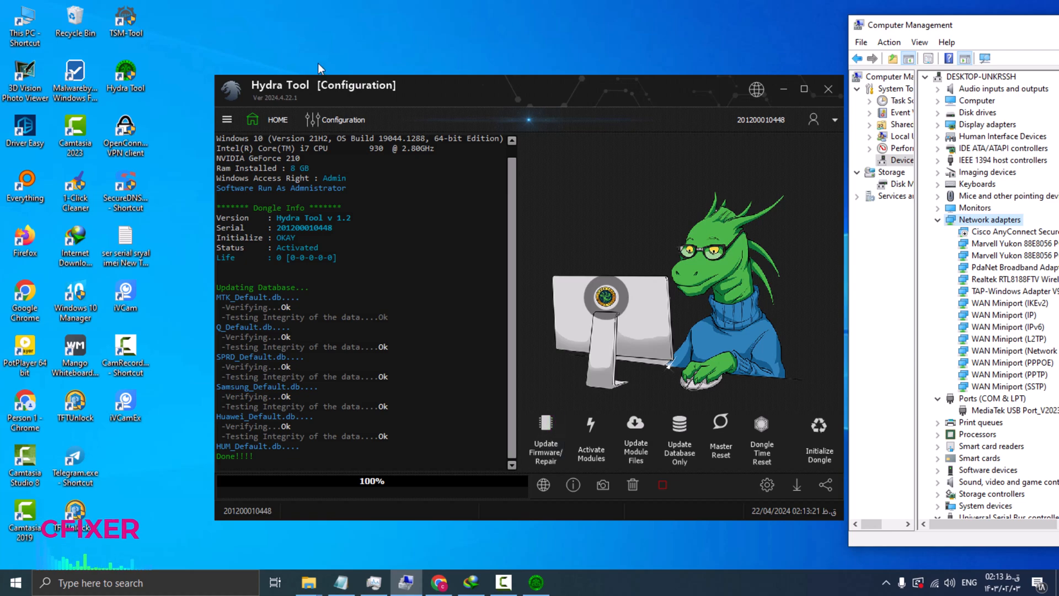
# Return to Hydra Tool's Home screen and open the Firmware Tool module.
pyautogui.click(285, 121)
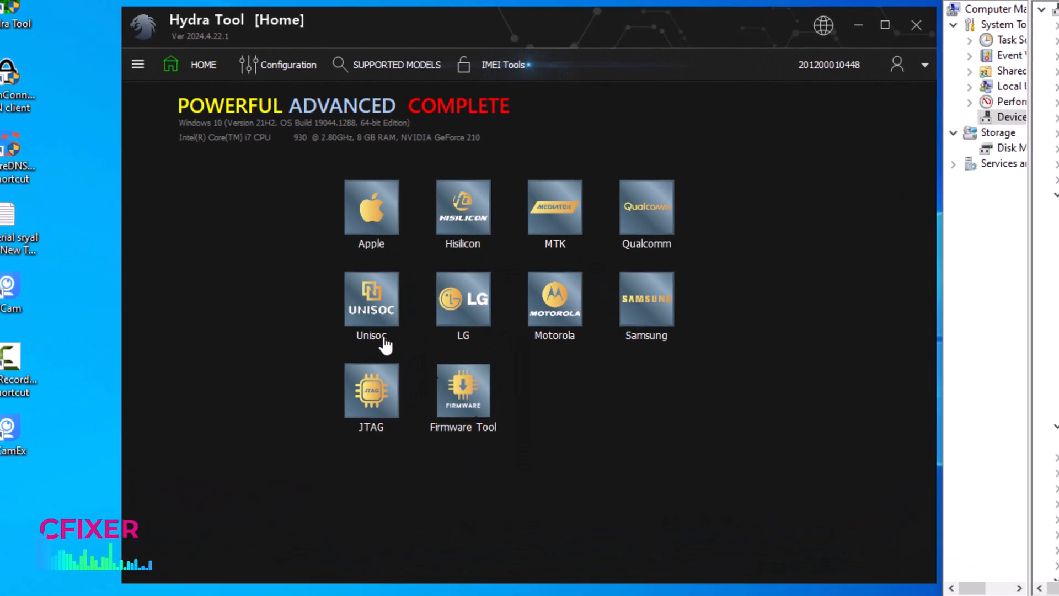
pyautogui.click(436, 411)
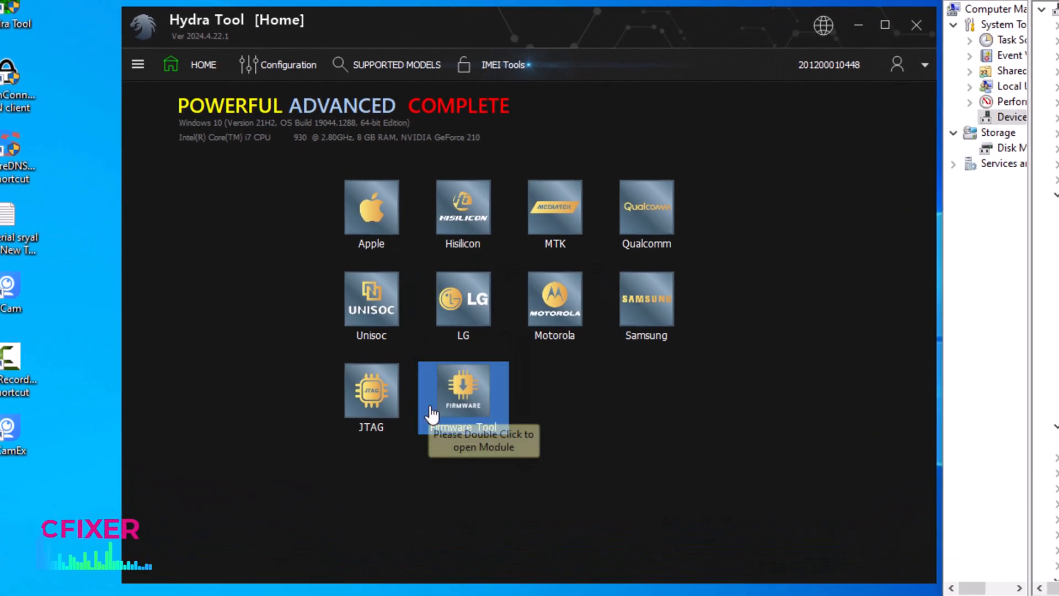
pyautogui.doubleClick(466, 408)
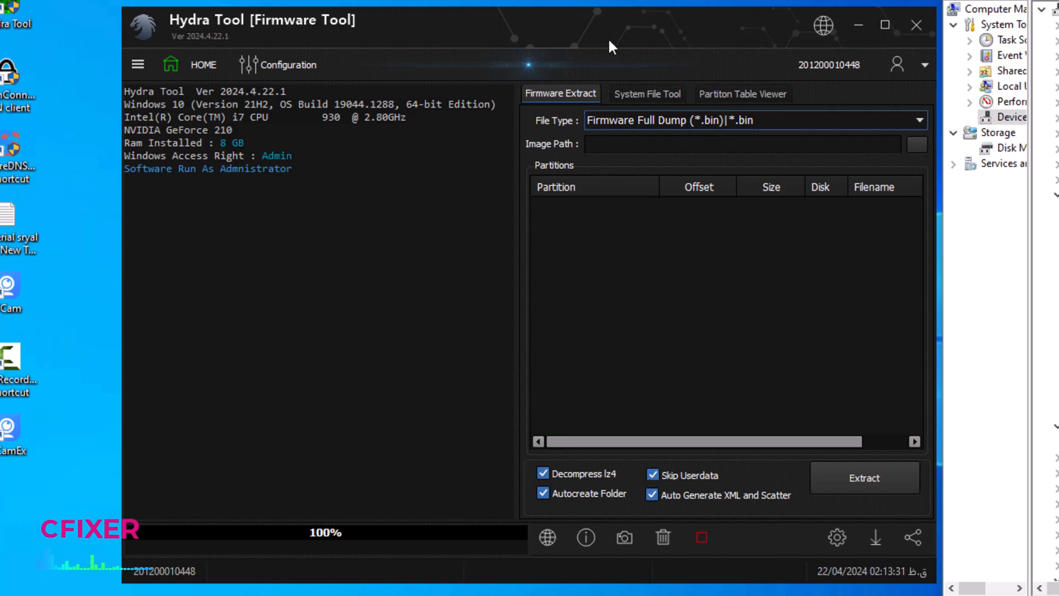
# Set the firmware file type for extraction to Oppo MTK OFP File (*.ofp).
pyautogui.click(916, 121)
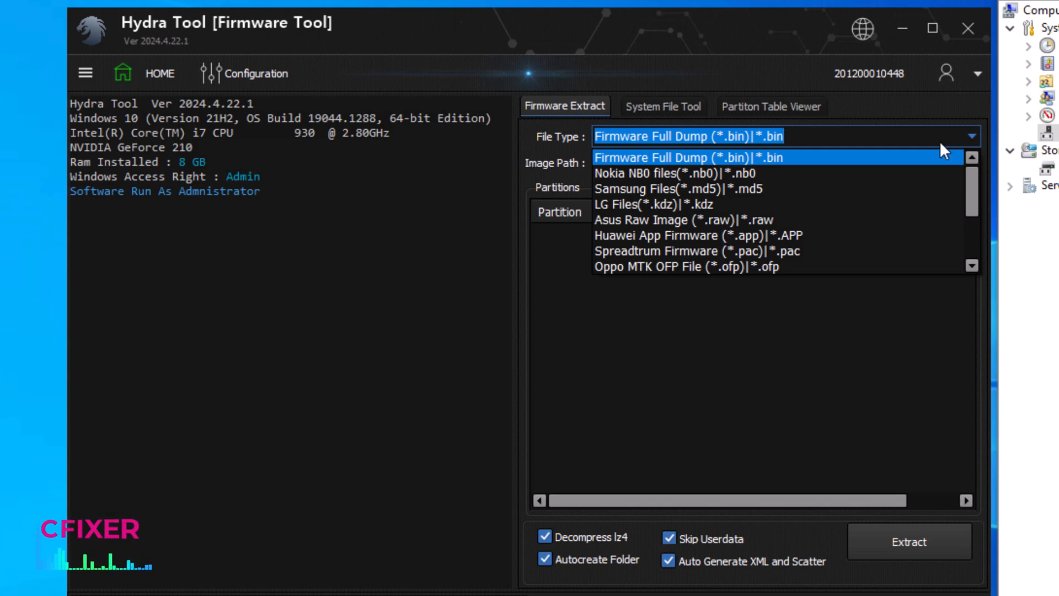
pyautogui.scroll(-1, 838, 230)
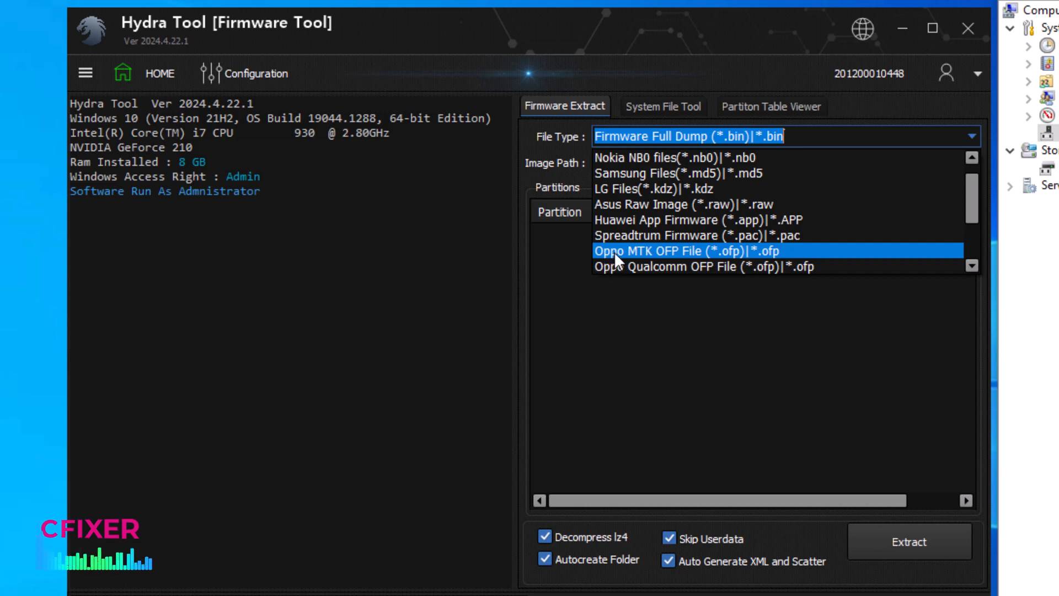
pyautogui.click(671, 250)
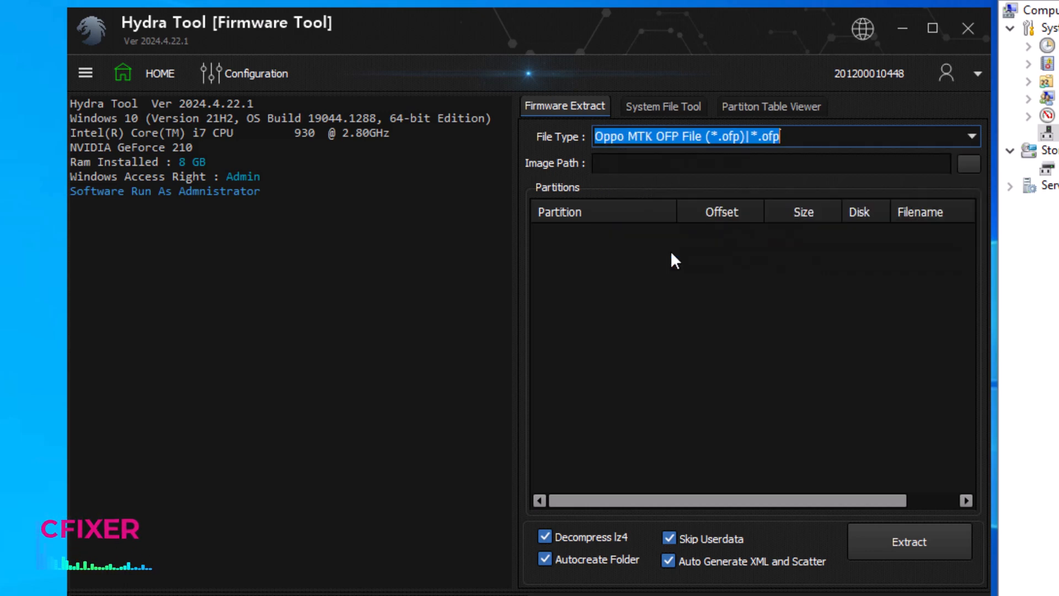
# Load RMX3430export_11_A.04_2021082502410143.ofp as the image, from its export folder in D:\RMX3430 -narzo 50A\firmware.
pyautogui.click(963, 166)
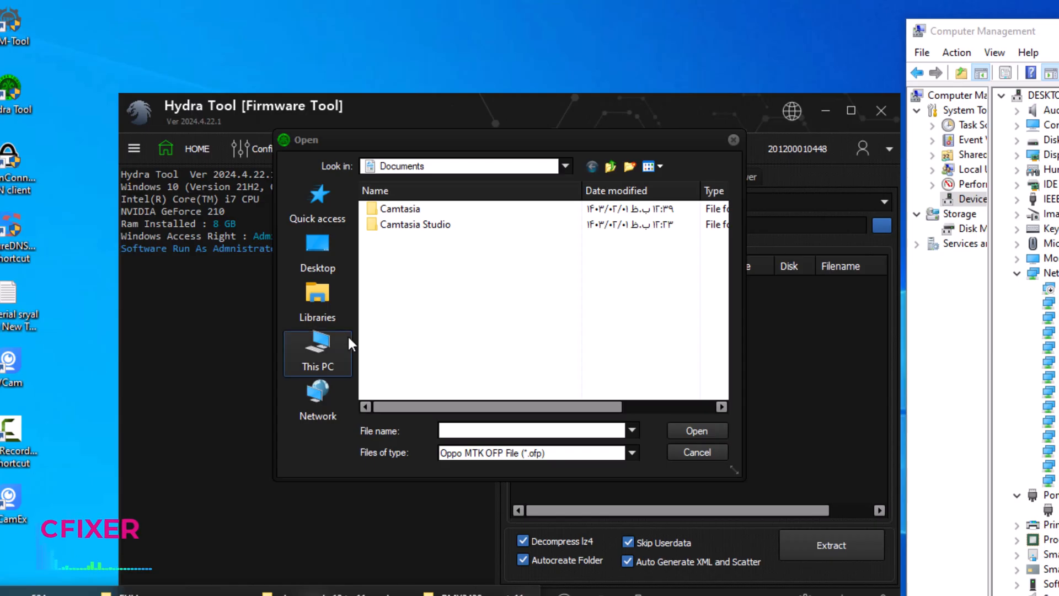
pyautogui.click(335, 353)
pyautogui.scroll(-5, 565, 307)
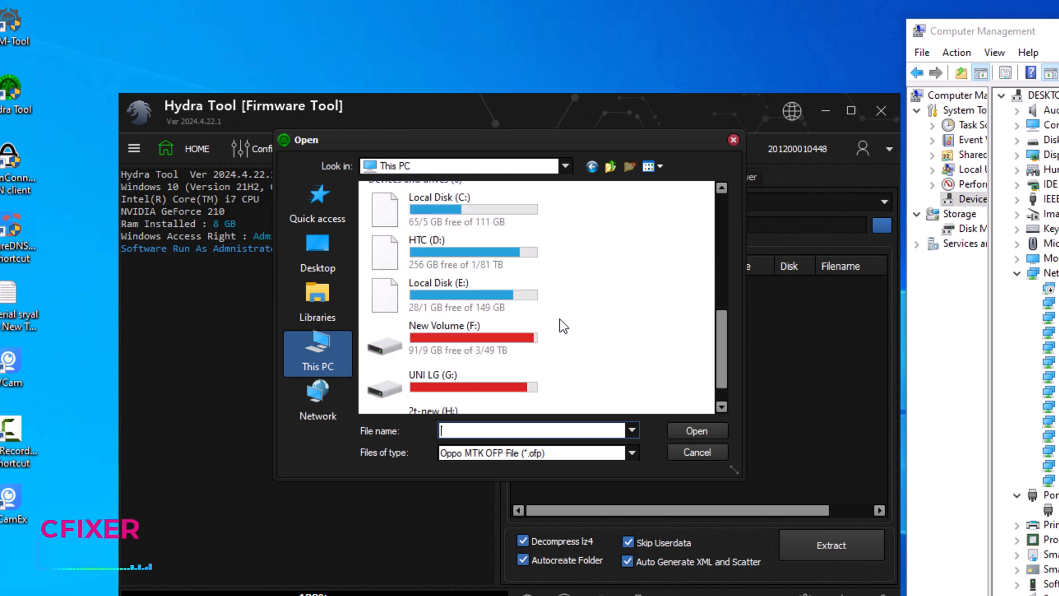
pyautogui.doubleClick(512, 259)
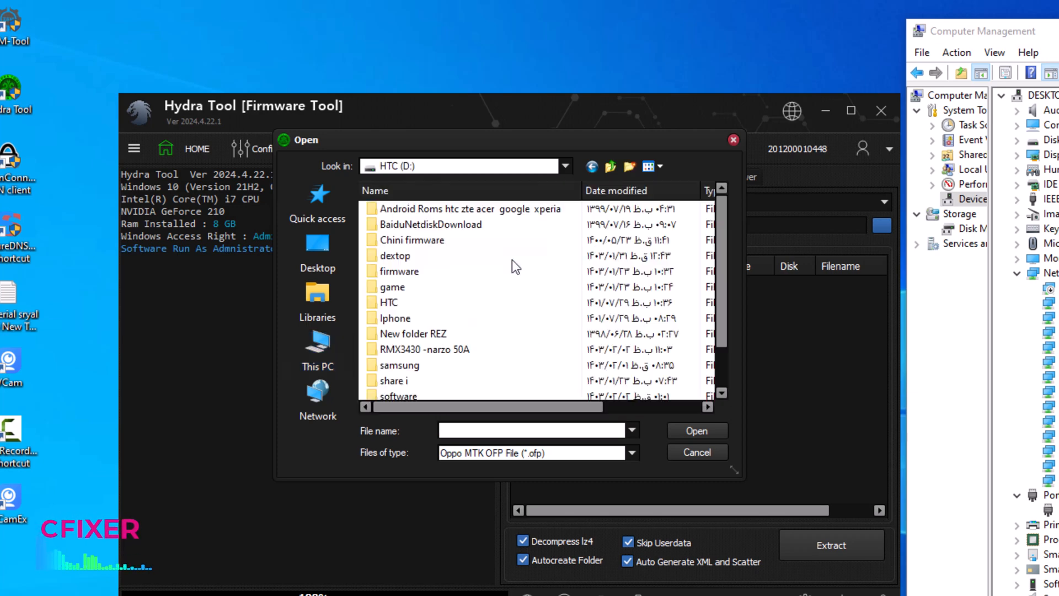
pyautogui.doubleClick(467, 350)
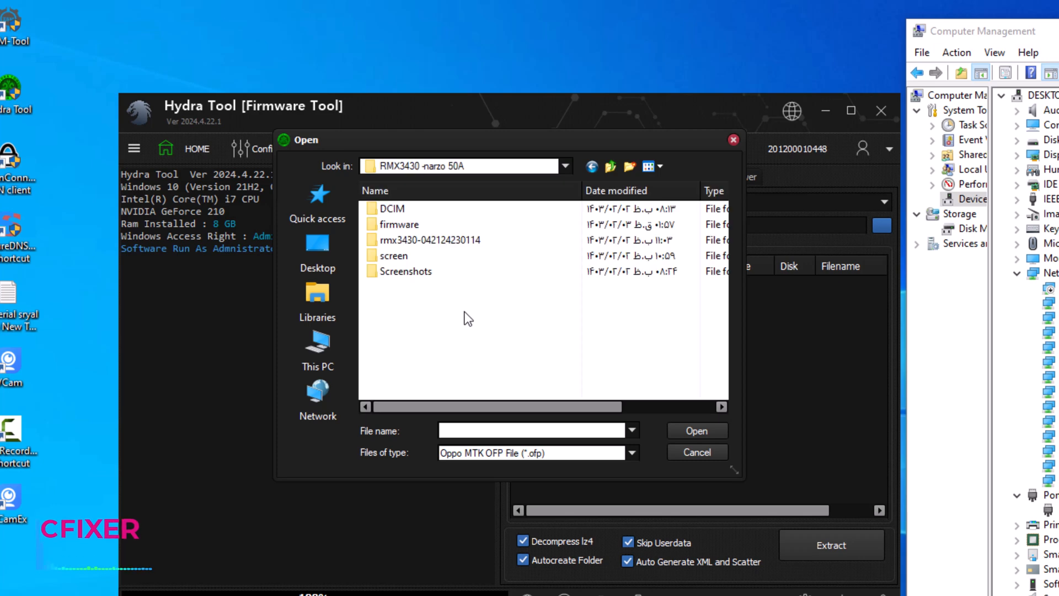
pyautogui.doubleClick(472, 229)
pyautogui.doubleClick(485, 210)
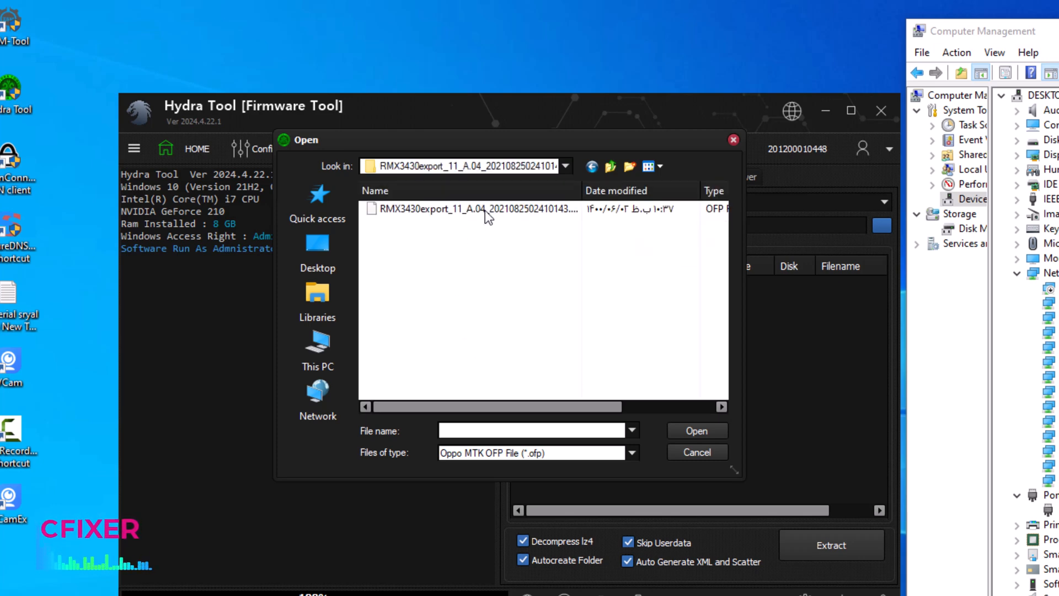
pyautogui.moveTo(583, 190); pyautogui.dragTo(662, 191)
pyautogui.doubleClick(591, 212)
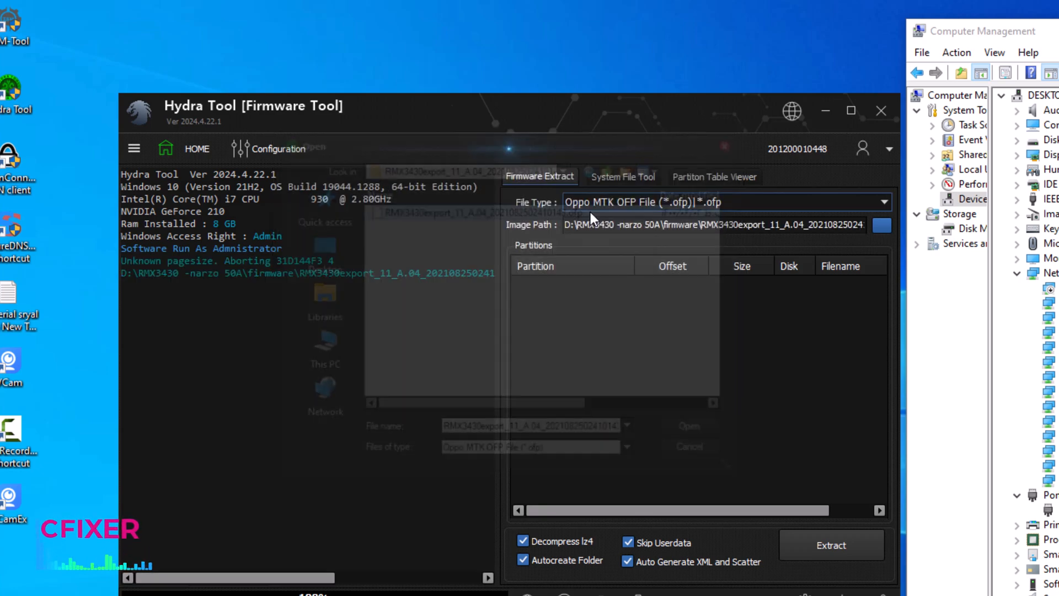
# Extract all listed partitions with Skip Userdata turned off, and review the extraction log.
pyautogui.scroll(-3, 707, 331)
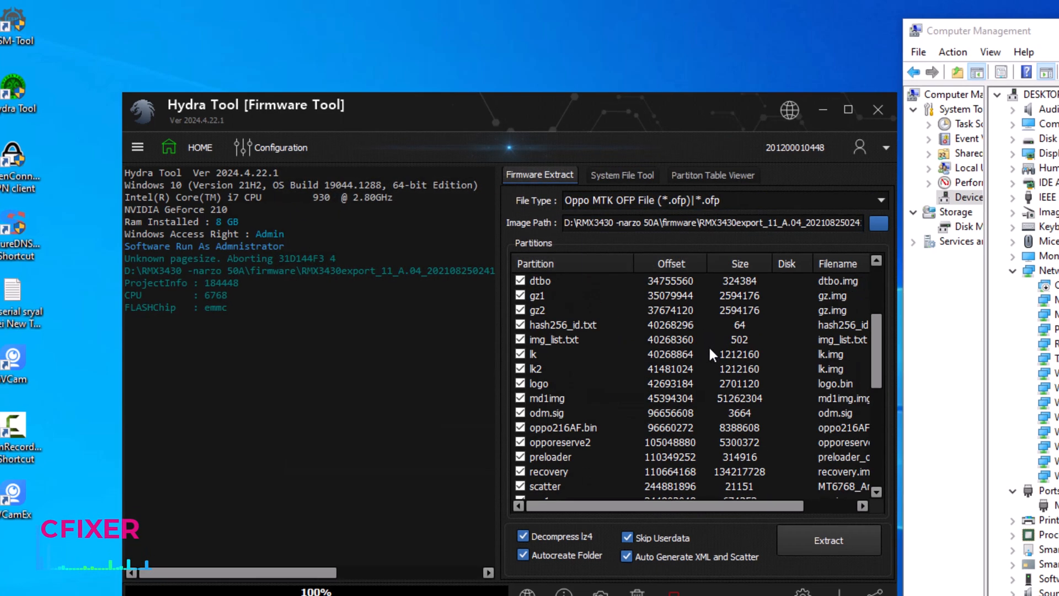
pyautogui.scroll(-8, 710, 352)
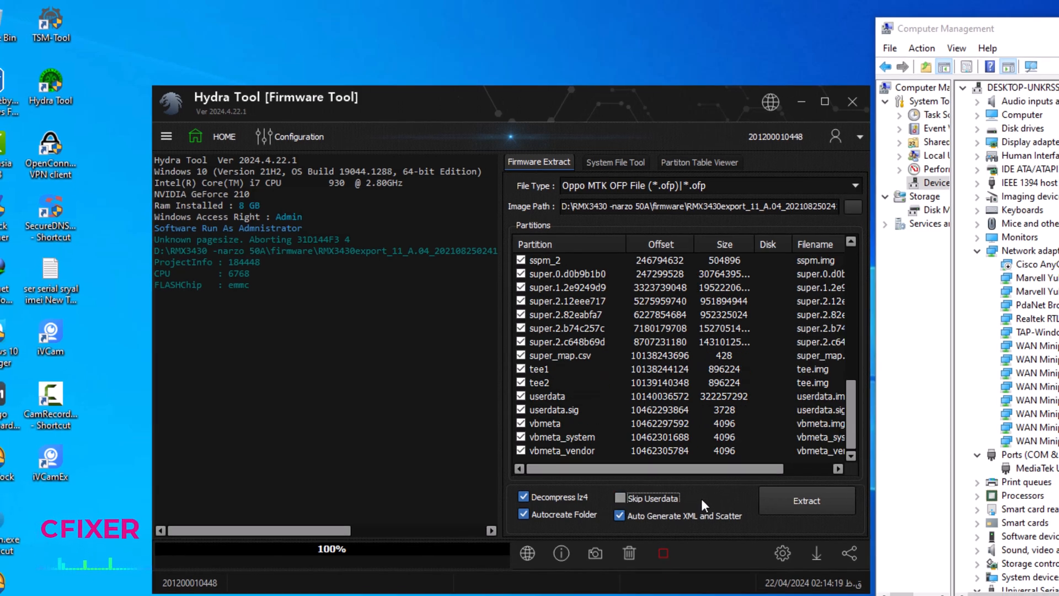
pyautogui.click(784, 505)
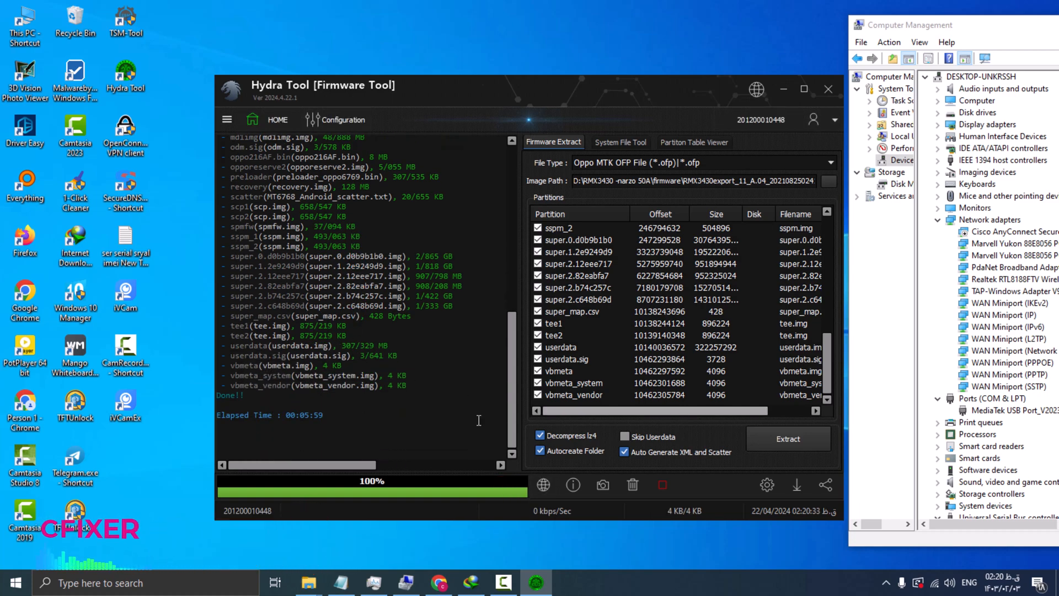
pyautogui.scroll(10, 405, 396)
pyautogui.scroll(1, 406, 396)
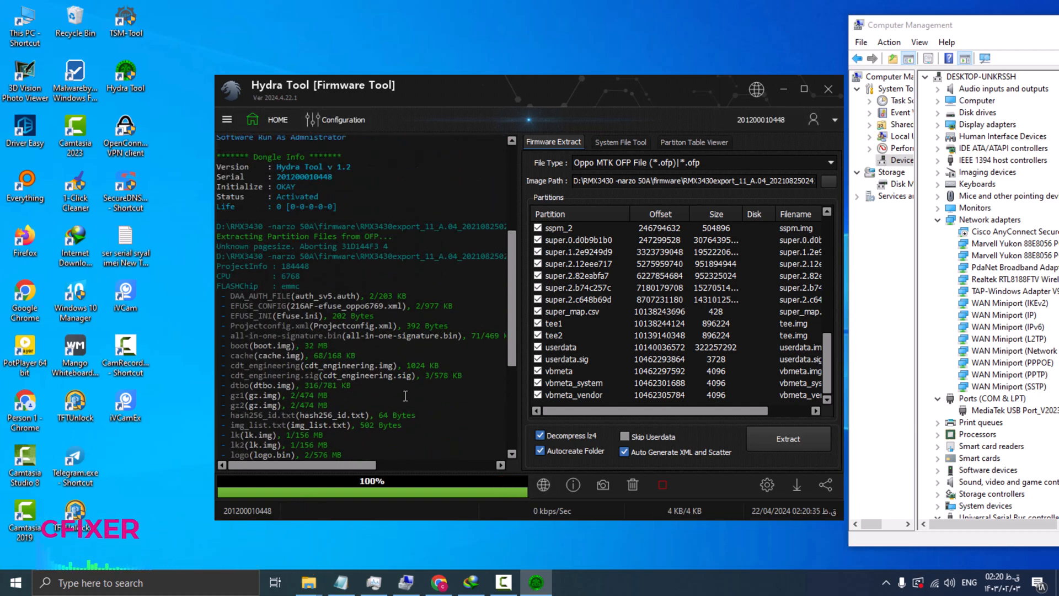
pyautogui.moveTo(308, 582)
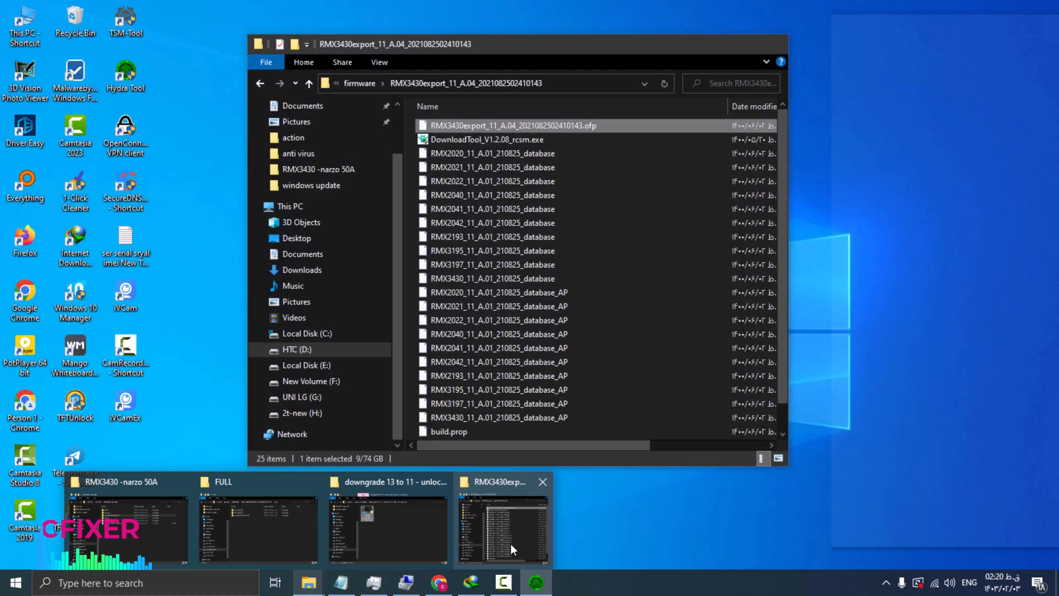
pyautogui.click(511, 544)
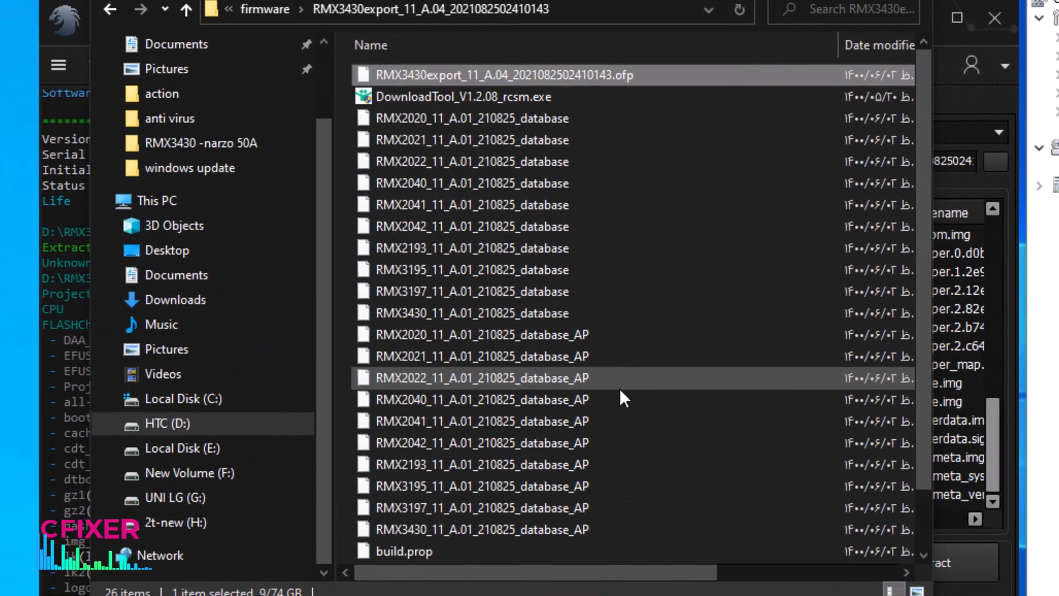
pyautogui.scroll(-1, 620, 389)
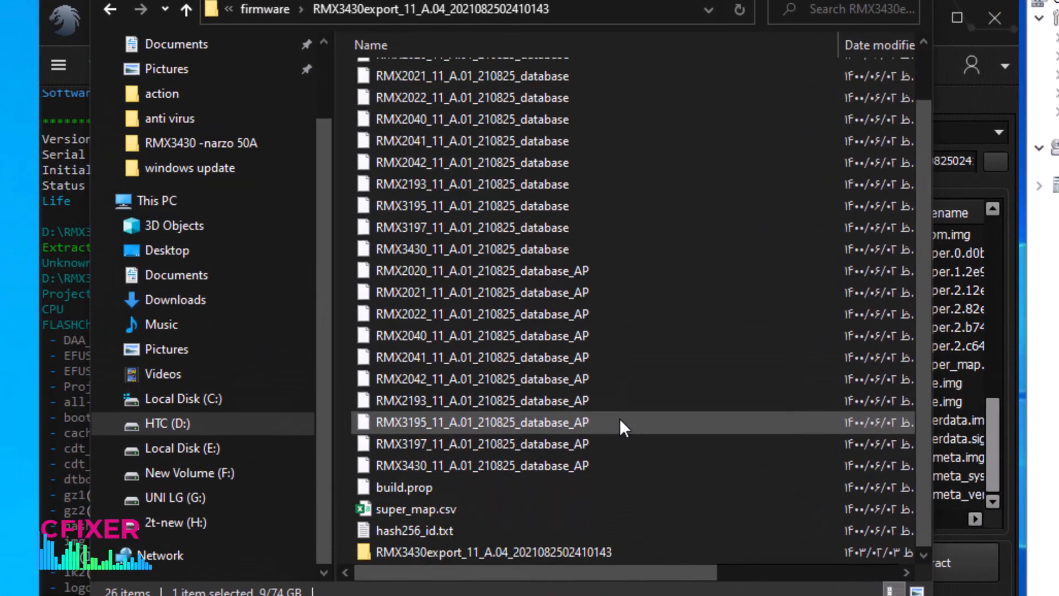
pyautogui.click(580, 554)
pyautogui.doubleClick(581, 554)
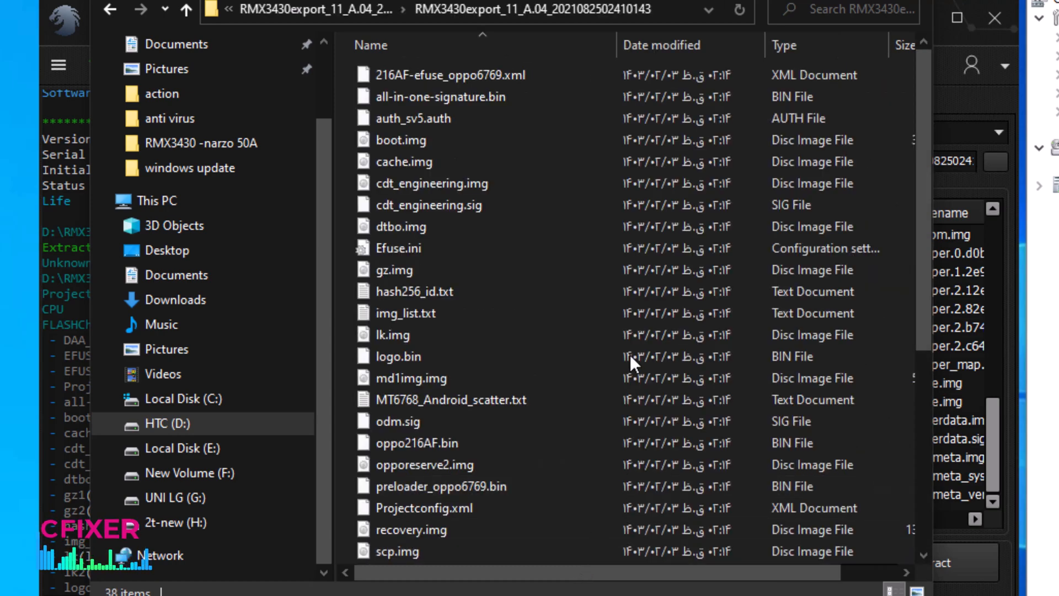
pyautogui.scroll(-5, 618, 331)
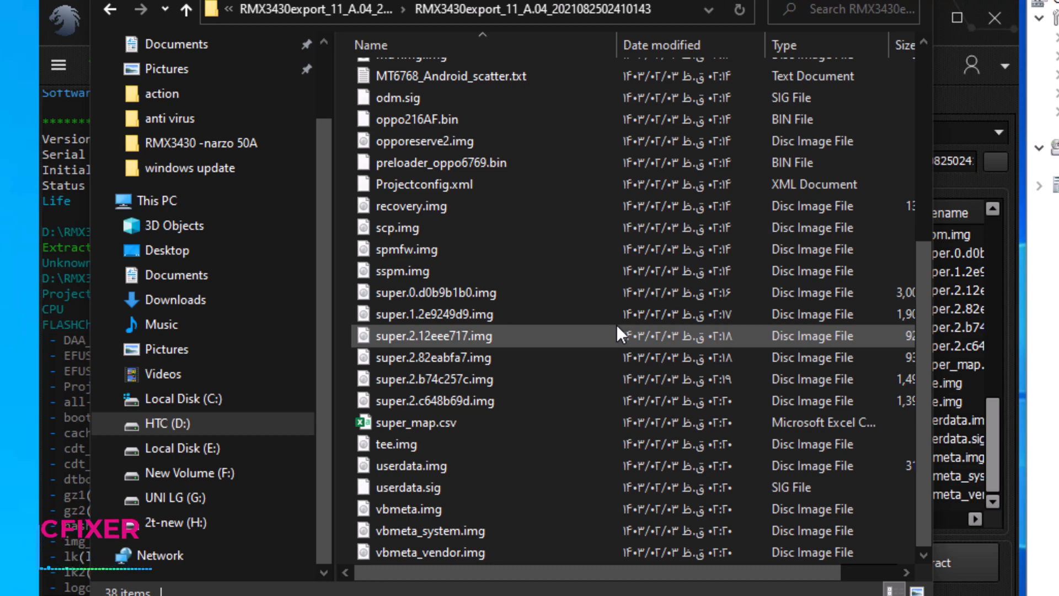
pyautogui.scroll(1, 617, 324)
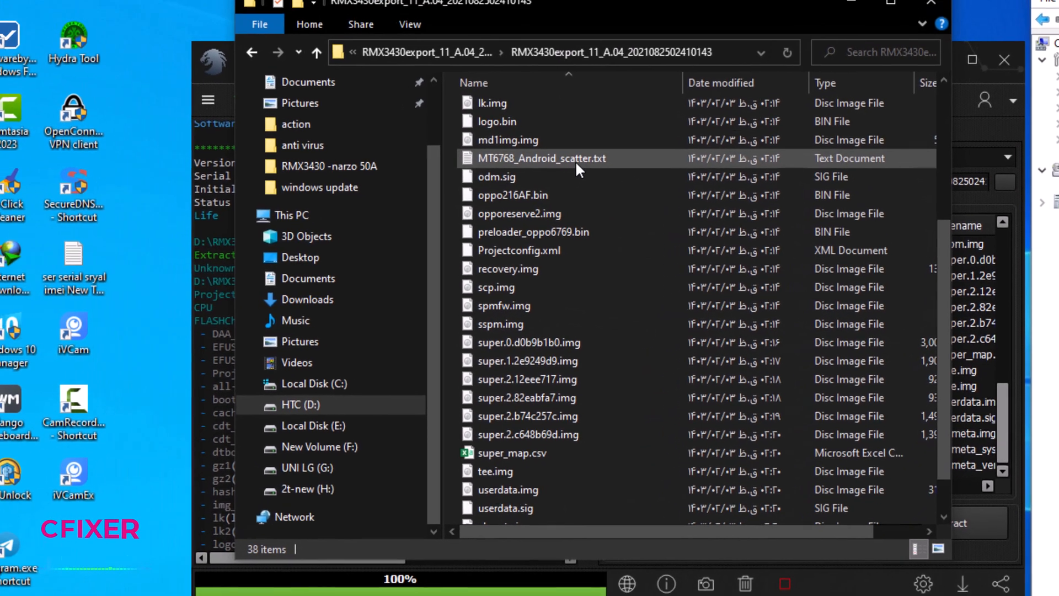
# Open MT6768_Android_scatter.txt in Notepad, review its partition entries, and close it.
pyautogui.click(490, 148)
pyautogui.doubleClick(580, 160)
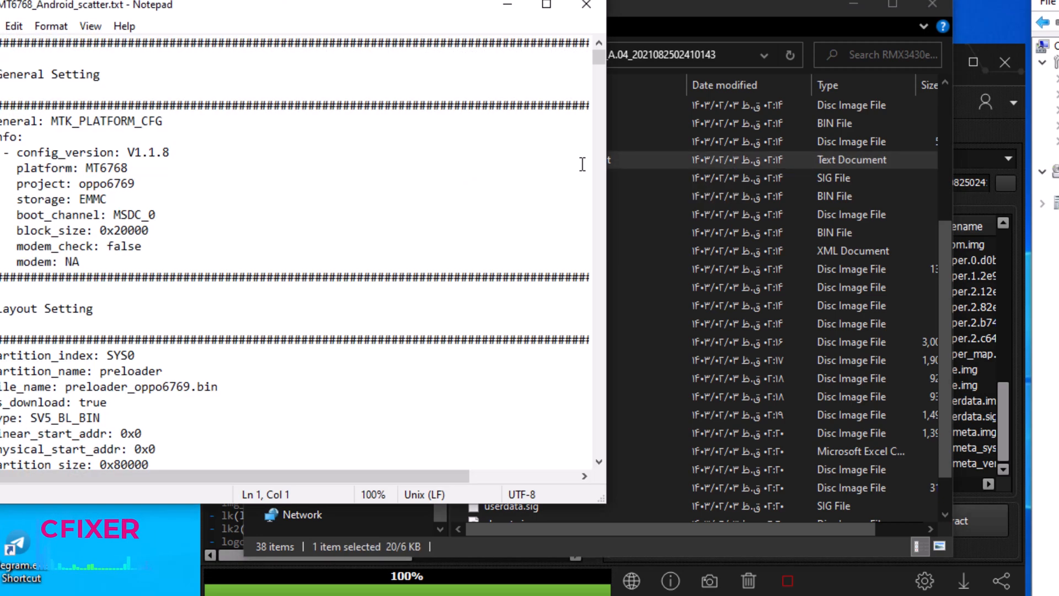
pyautogui.scroll(-2, 533, 233)
pyautogui.scroll(-20, 532, 234)
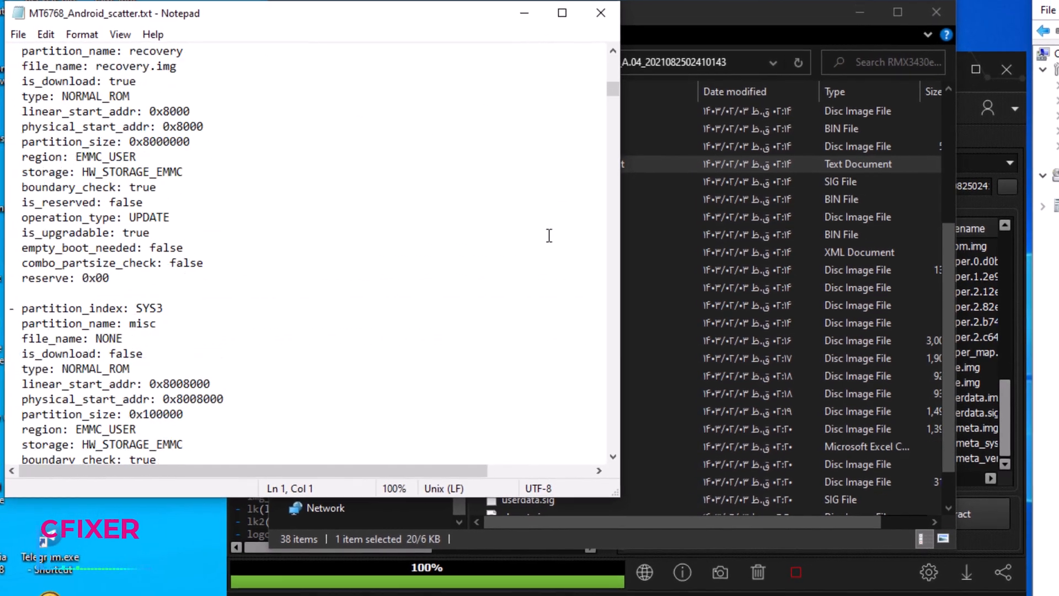
pyautogui.click(602, 13)
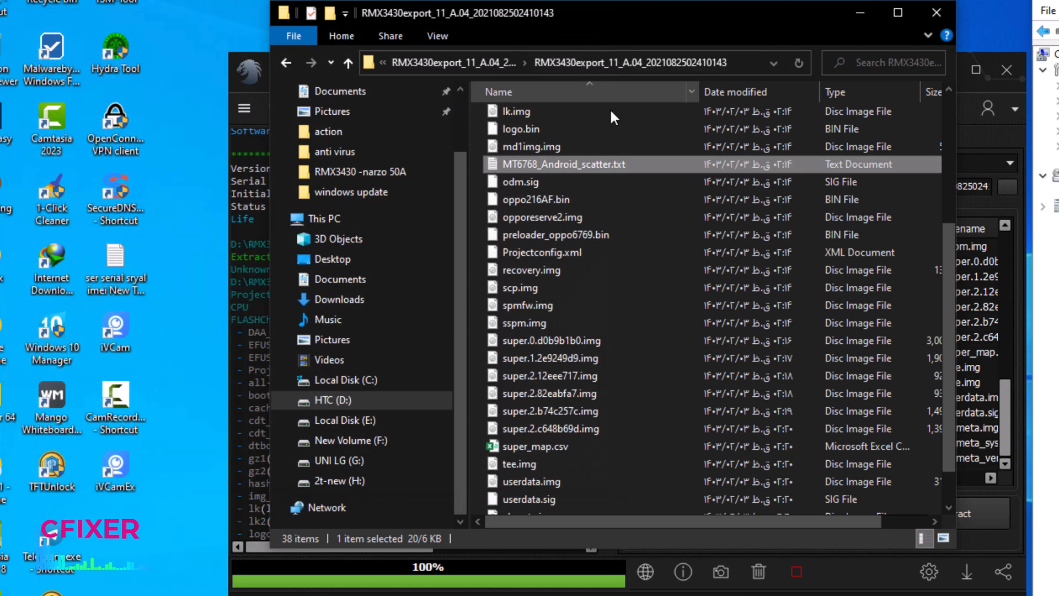
# Sort the extracted firmware files by type and look through the list.
pyautogui.rightClick(629, 255)
pyautogui.moveTo(684, 289)
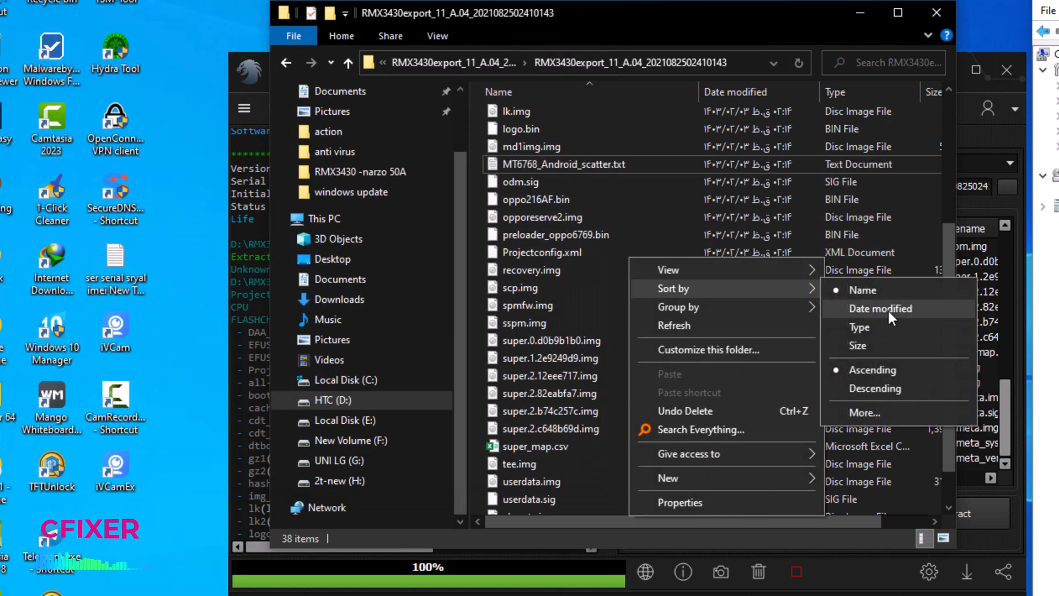
pyautogui.click(906, 331)
pyautogui.scroll(-5, 712, 290)
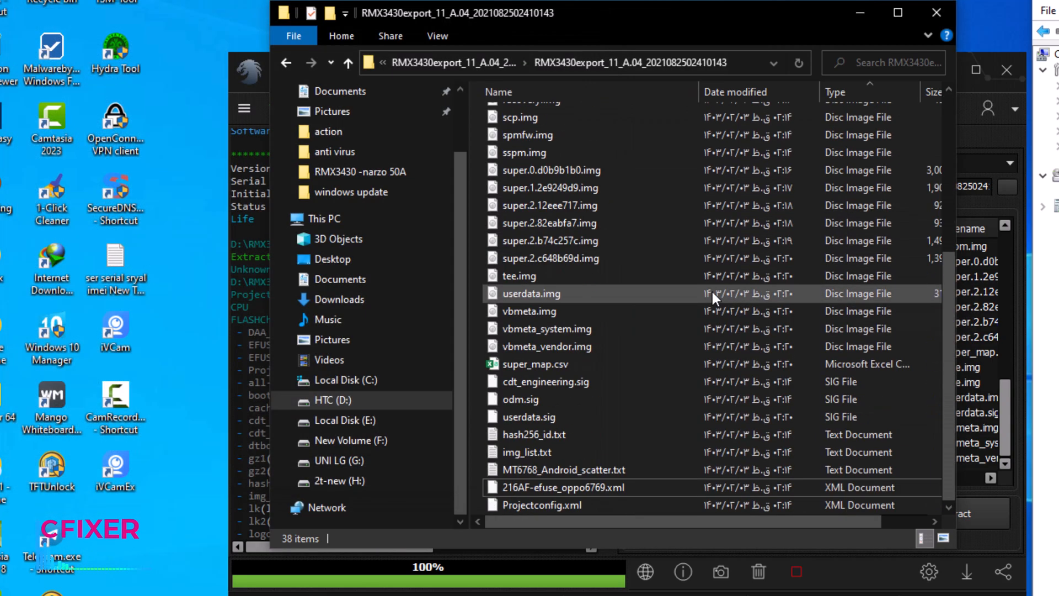
pyautogui.scroll(5, 802, 276)
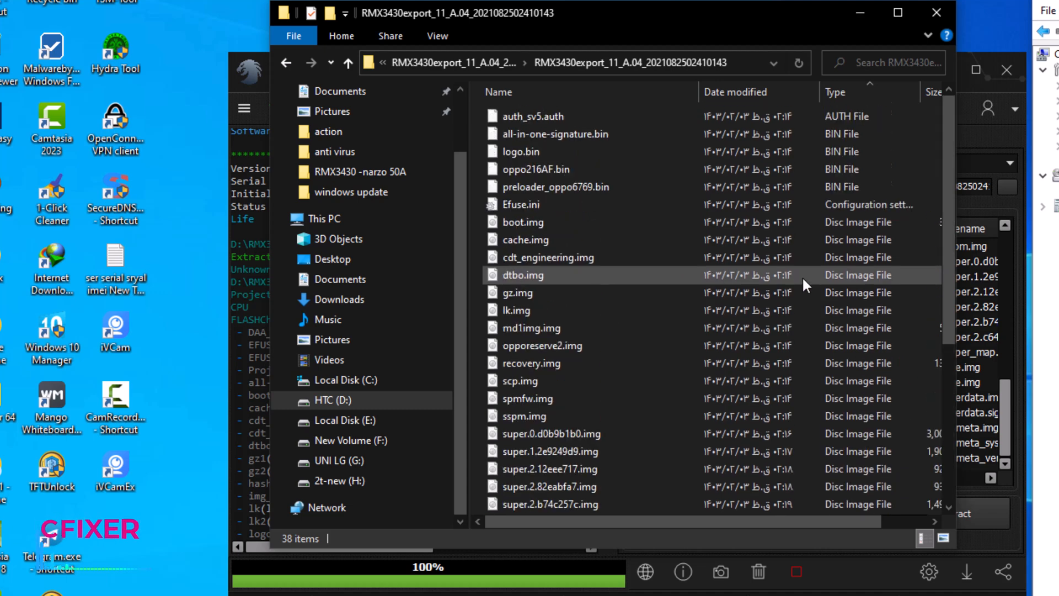